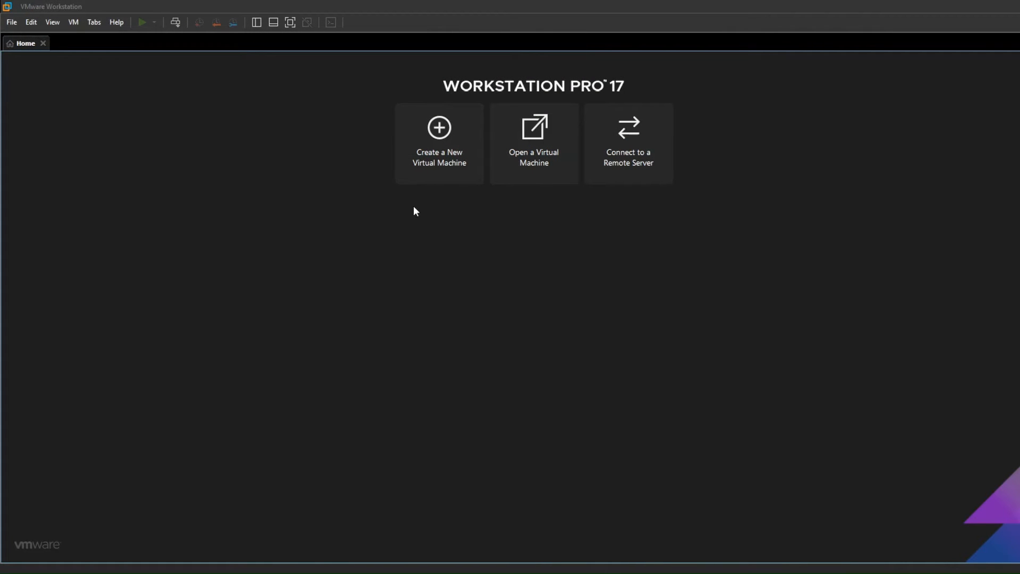
# - Start a new typical virtual machine with a blank hard disk and Windows Server 2022 as the guest operating system
pyautogui.click(462, 143)
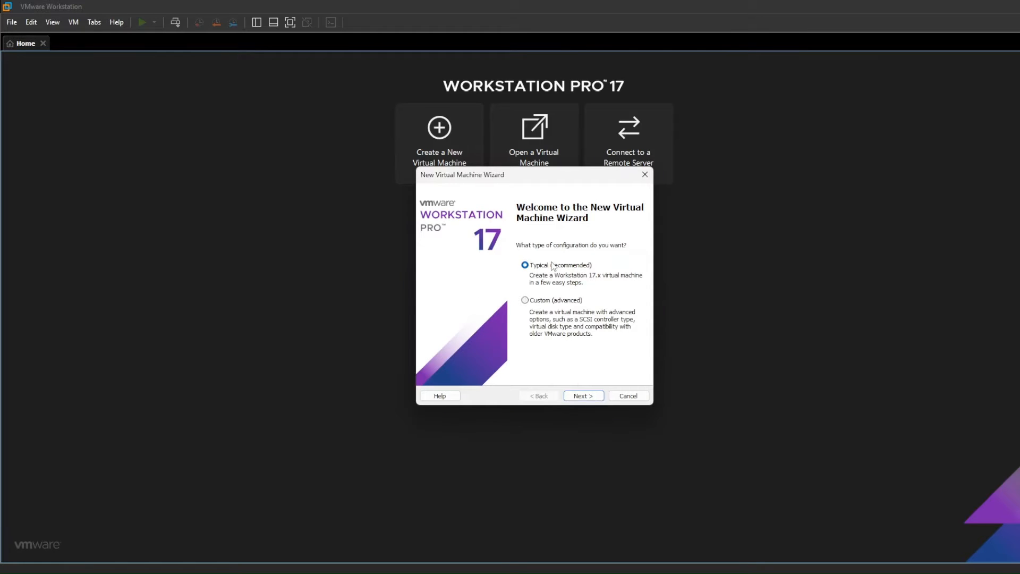
pyautogui.click(597, 400)
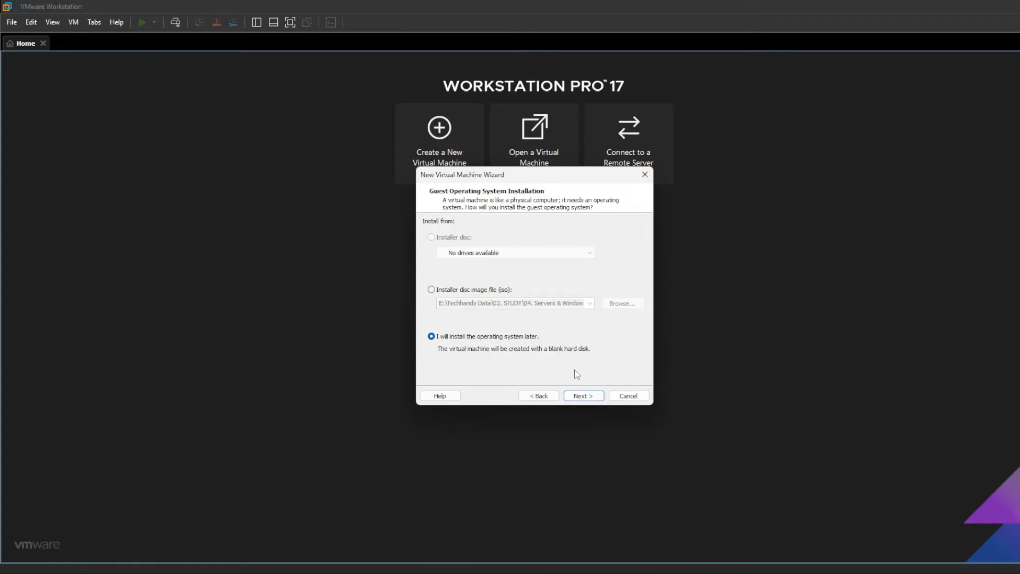
pyautogui.click(589, 401)
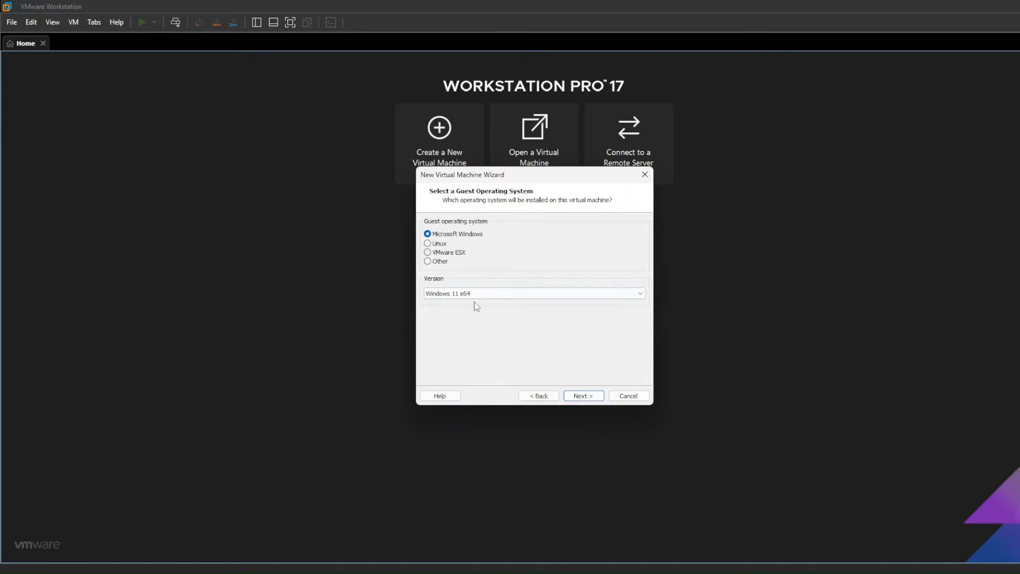
pyautogui.click(499, 293)
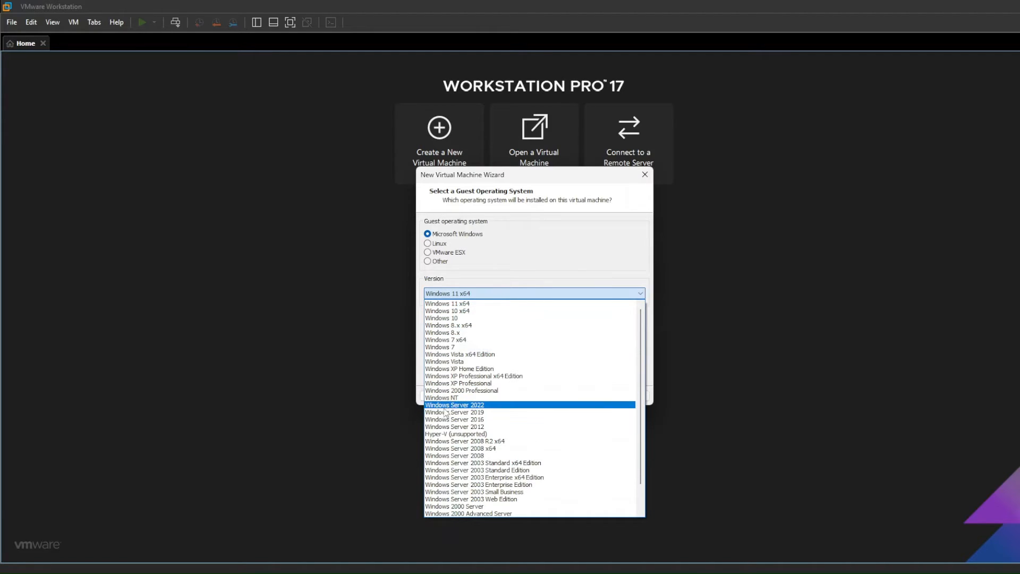
pyautogui.click(493, 404)
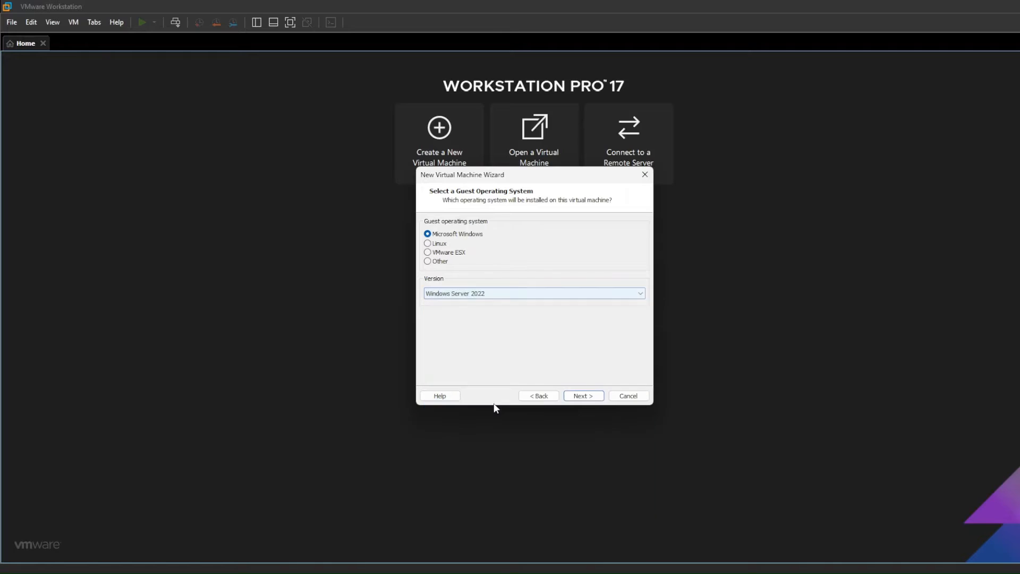
pyautogui.click(602, 401)
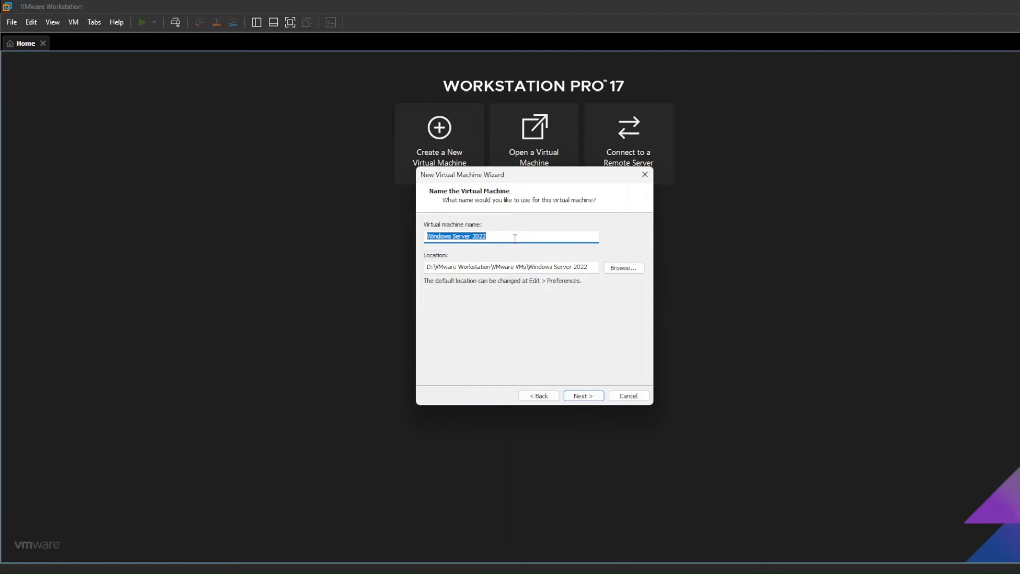
# - Name the virtual machine SRV_2022_DC_01, keeping the proposed storage location
pyautogui.write('SRV_')
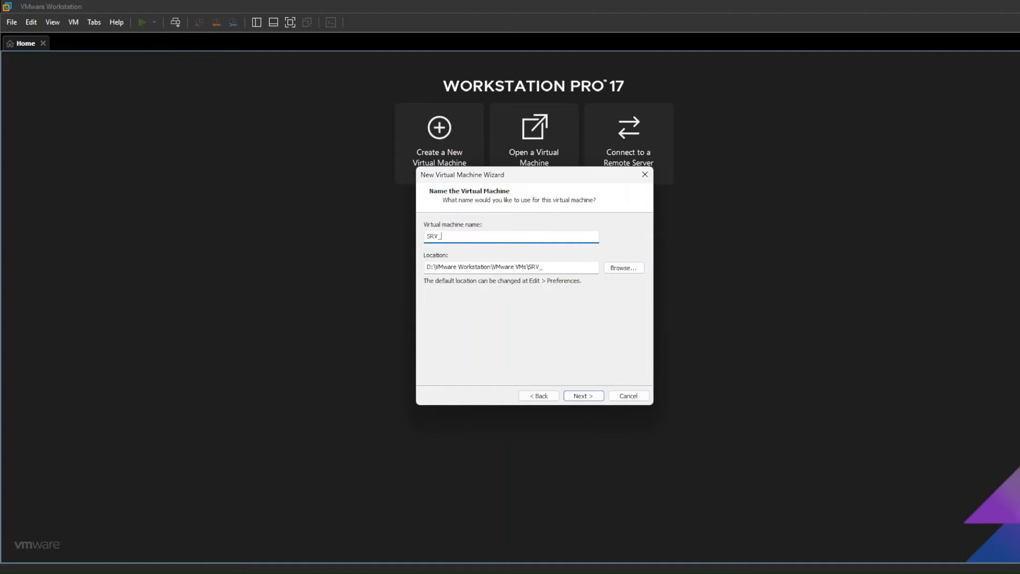
pyautogui.write('2022_DC_01')
pyautogui.click(583, 396)
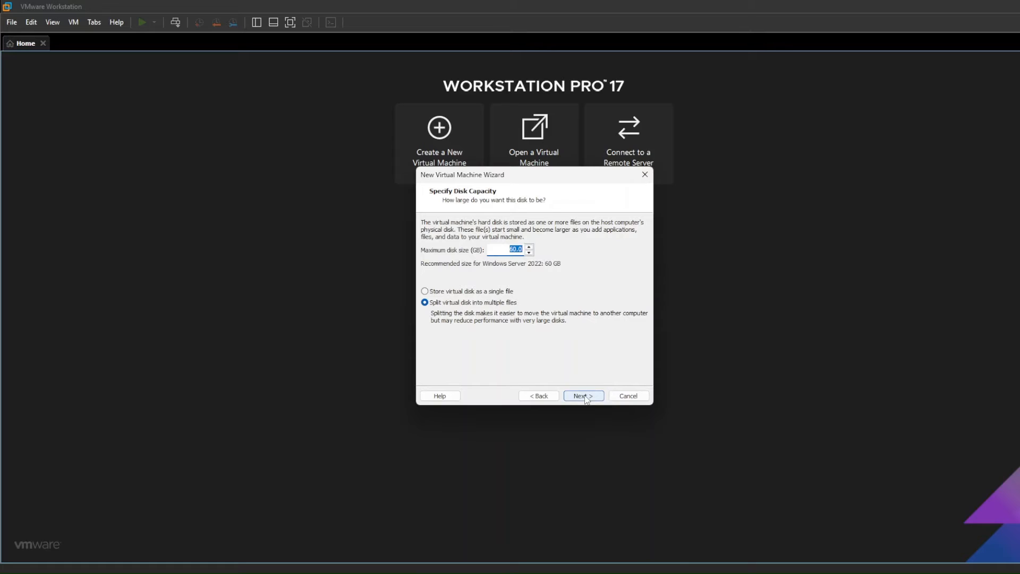
# - Set the maximum disk size to 100 GB and store the virtual disk as a single file
pyautogui.write('100')
pyautogui.click(433, 291)
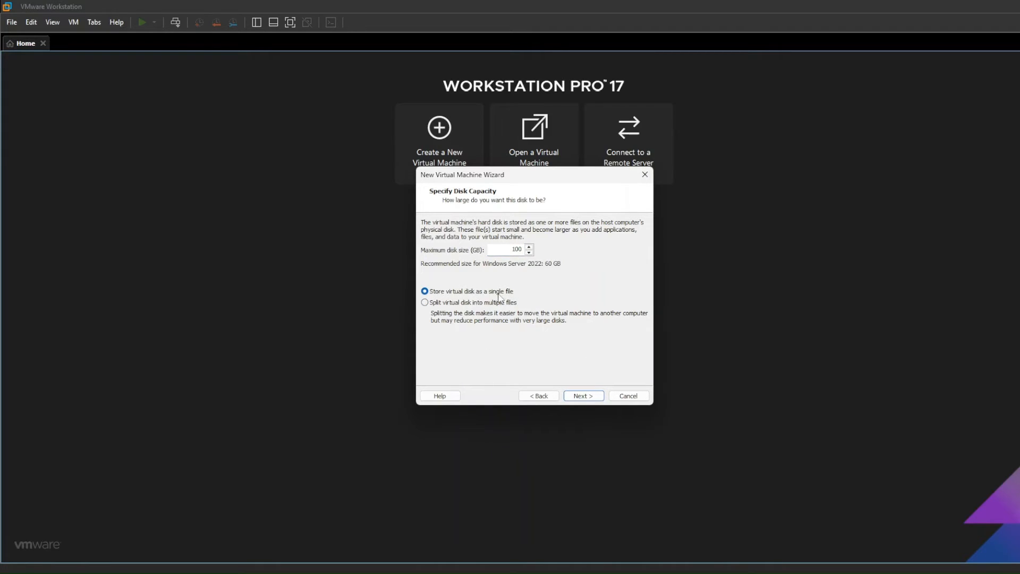
pyautogui.click(598, 398)
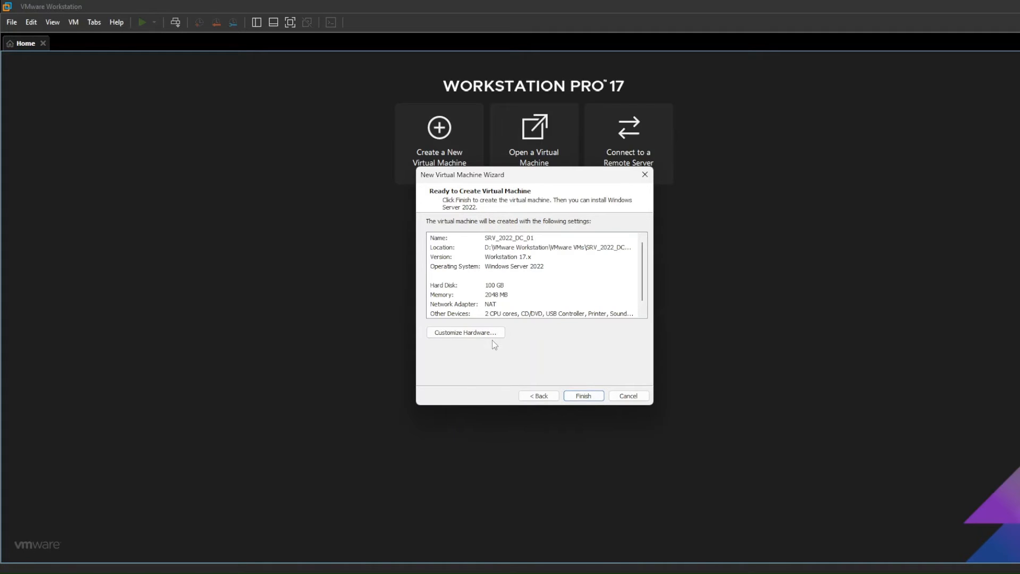
# - Customize the hardware to 8 GB of memory and a bridged network adapter, and finish creating the virtual machine
pyautogui.click(490, 332)
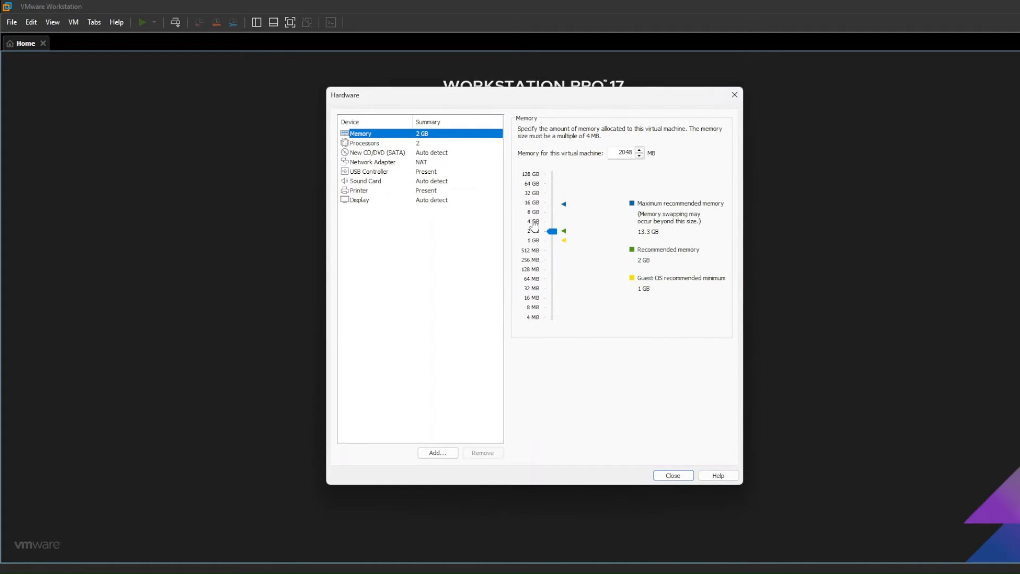
pyautogui.click(535, 214)
pyautogui.click(417, 145)
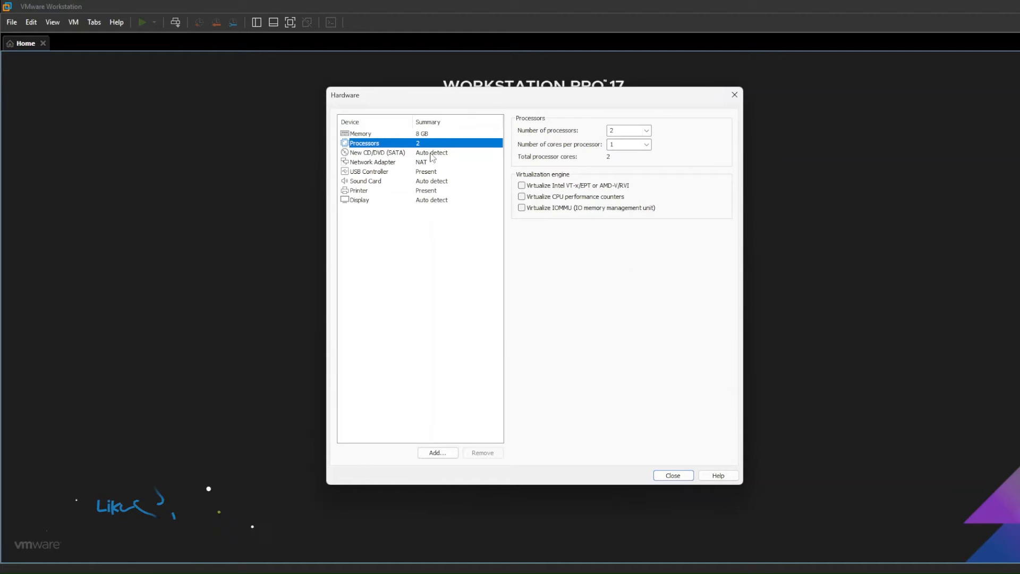
pyautogui.click(424, 162)
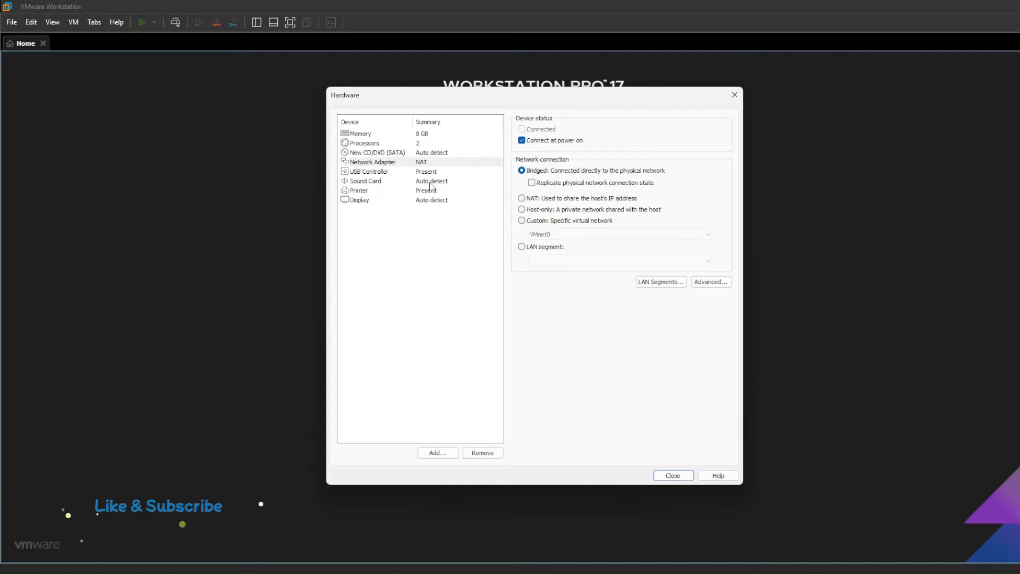
pyautogui.click(664, 475)
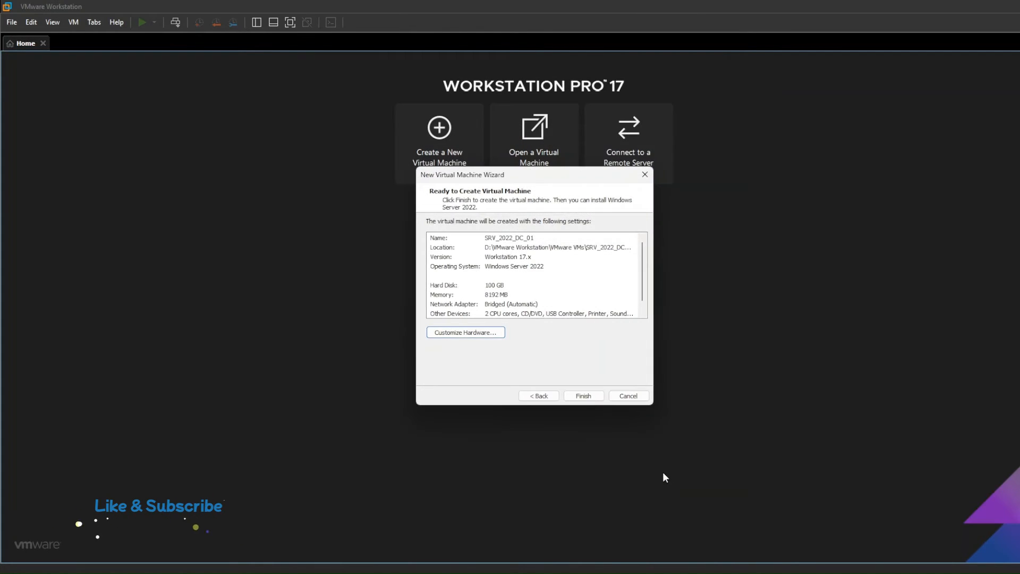
pyautogui.click(587, 399)
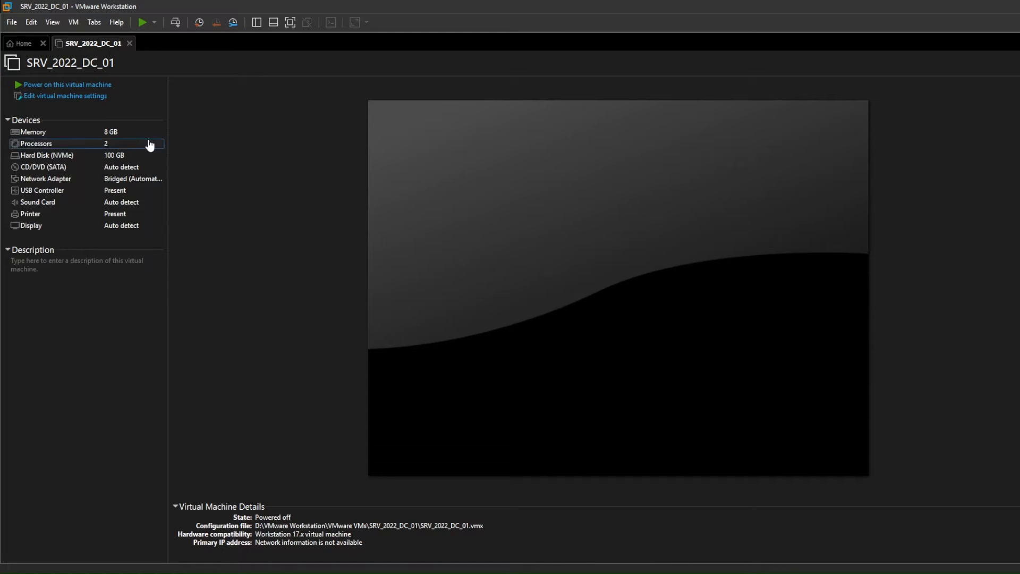
# - Attach the downloaded SERVER_EVAL_x64FRE ISO image to the virtual machine's CD/DVD drive
pyautogui.click(96, 97)
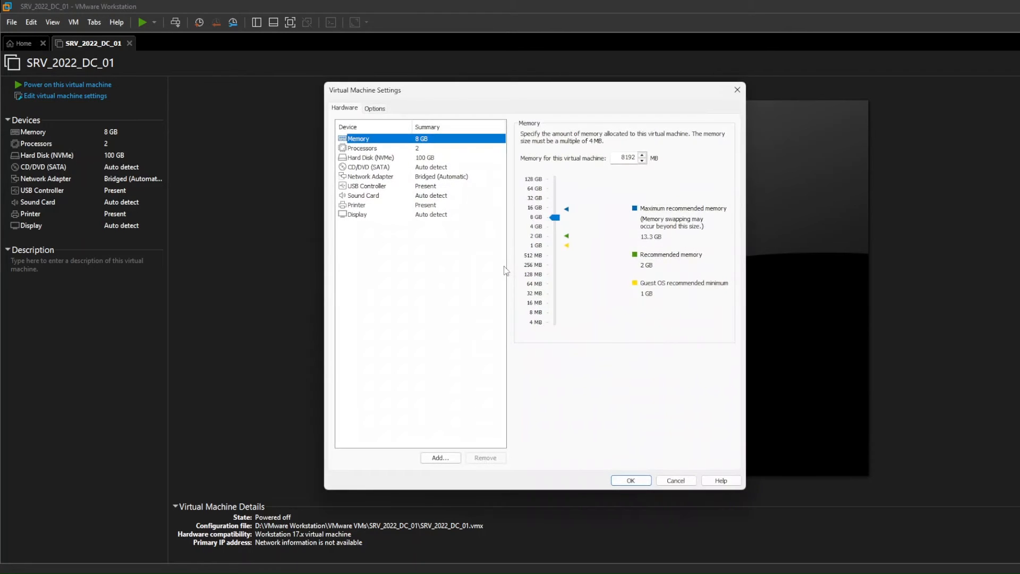
pyautogui.click(435, 169)
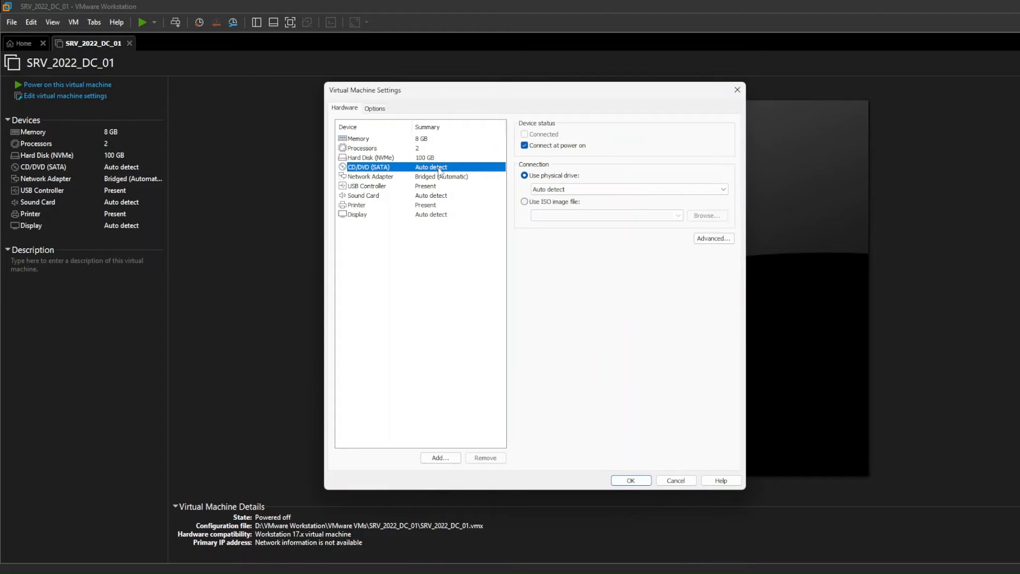
pyautogui.click(529, 203)
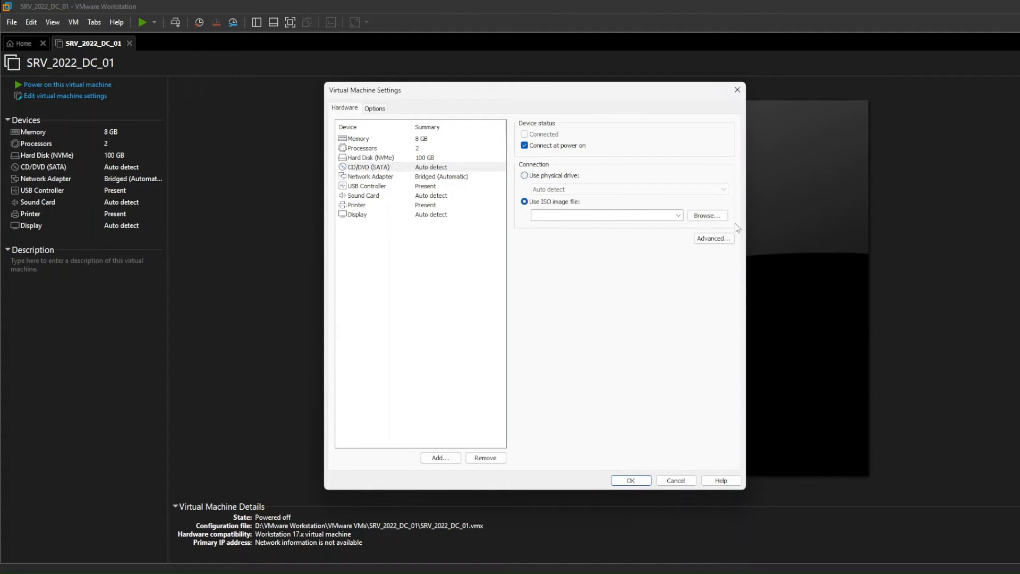
pyautogui.click(707, 215)
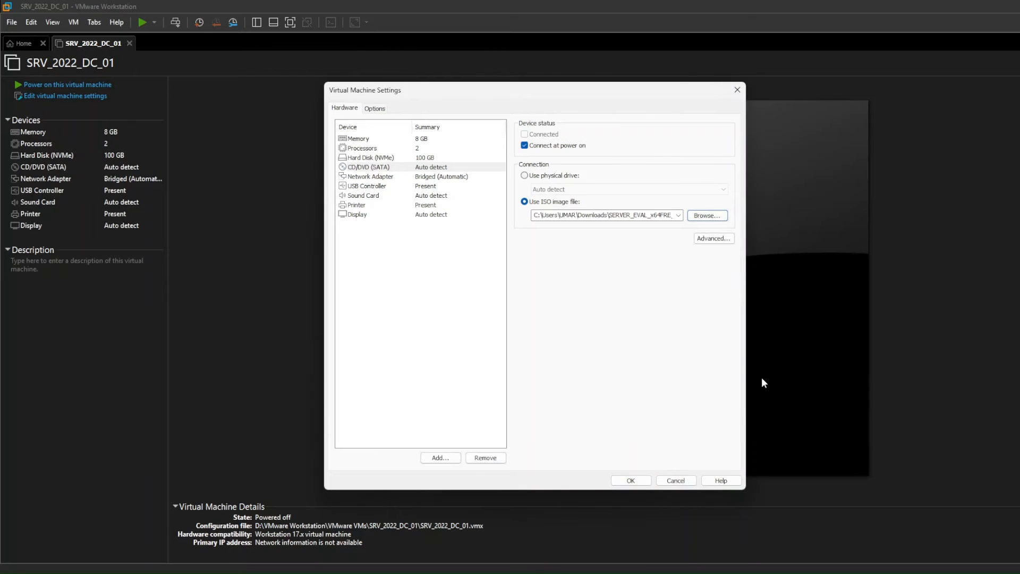
pyautogui.click(631, 481)
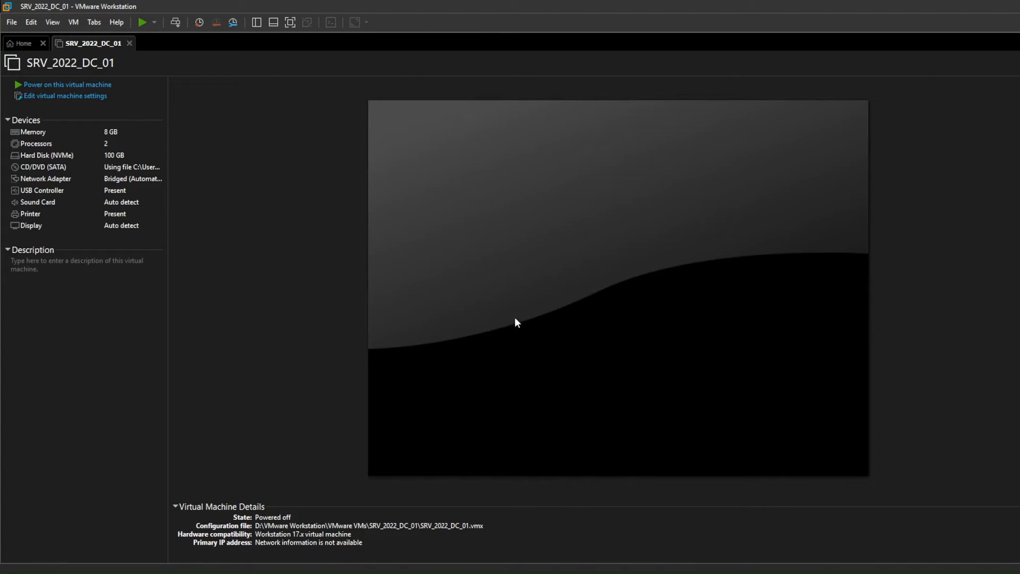
# - Power on the SRV_2022_DC_01 virtual machine and boot it from the installation image
pyautogui.click(107, 86)
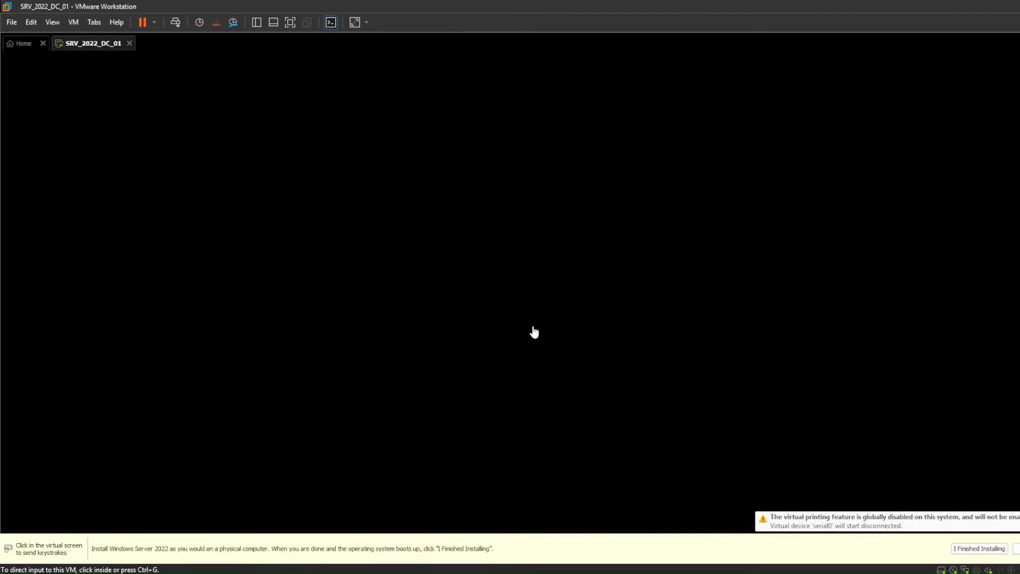
pyautogui.click(533, 360)
pyautogui.press('Return')
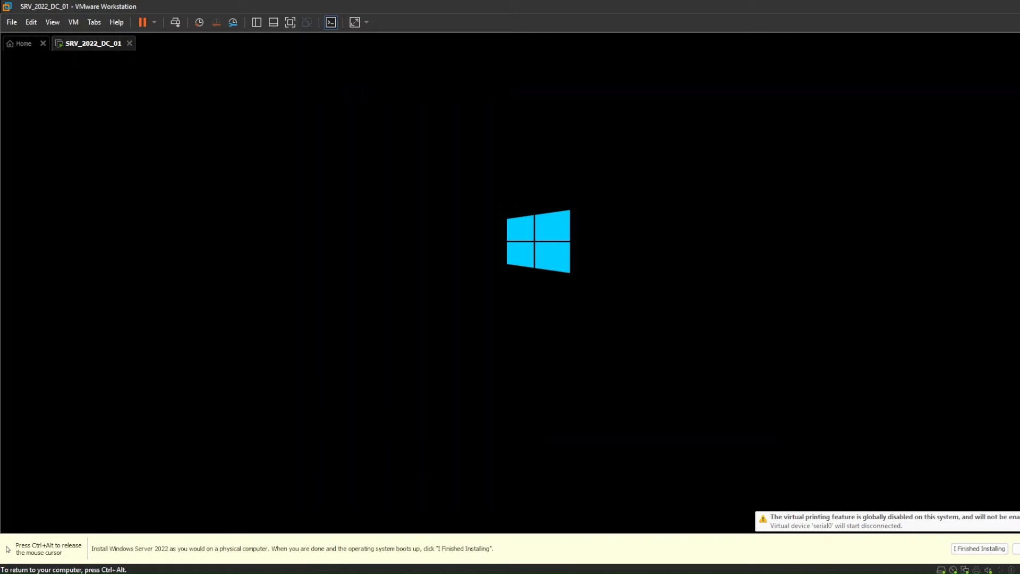
pyautogui.hotkey('ctrl', 'alt')
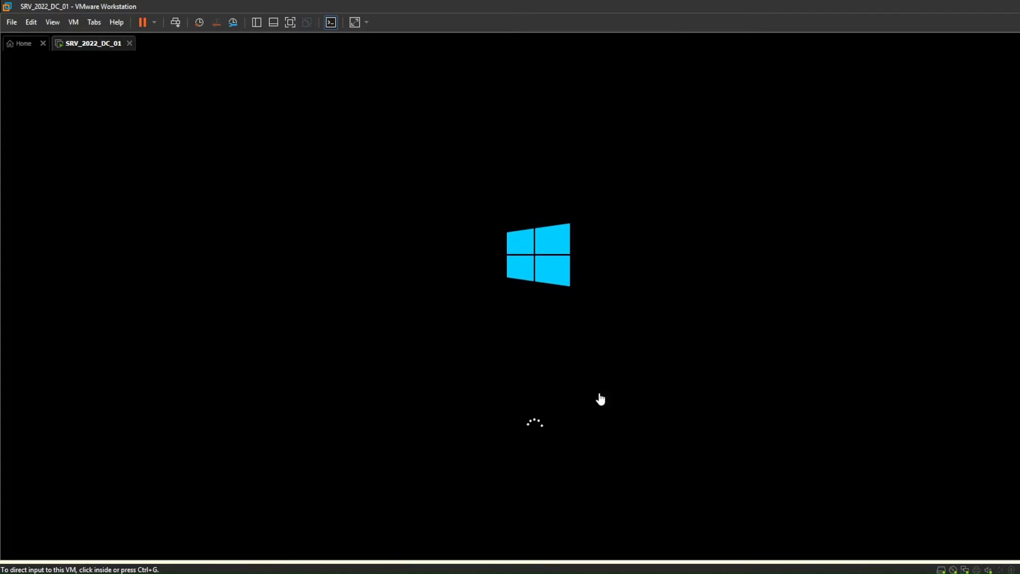
pyautogui.click(608, 429)
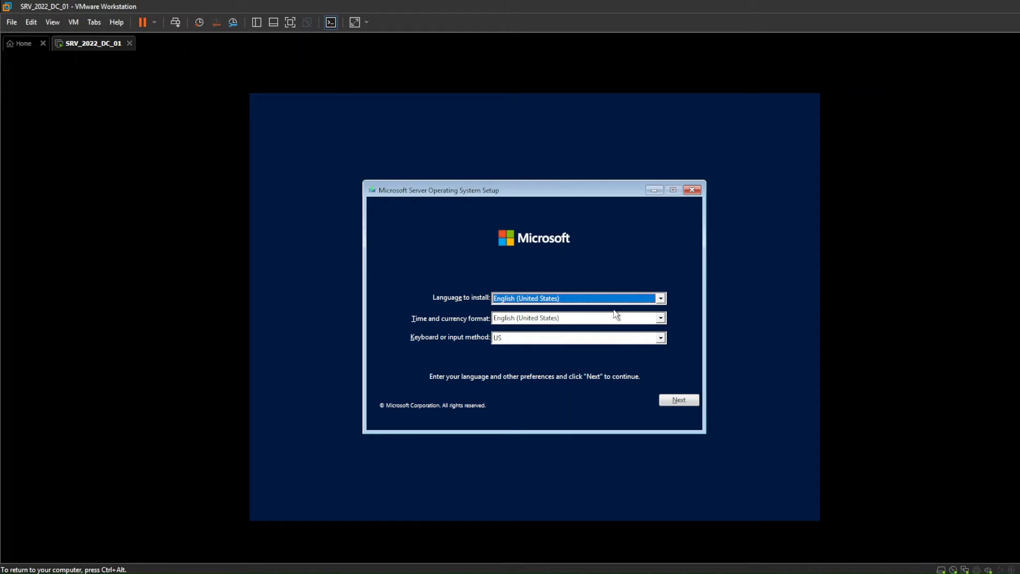
# - Begin the server installation with the default language settings and choose Windows Server 2022 Datacenter Evaluation (Desktop Experience)
pyautogui.click(689, 404)
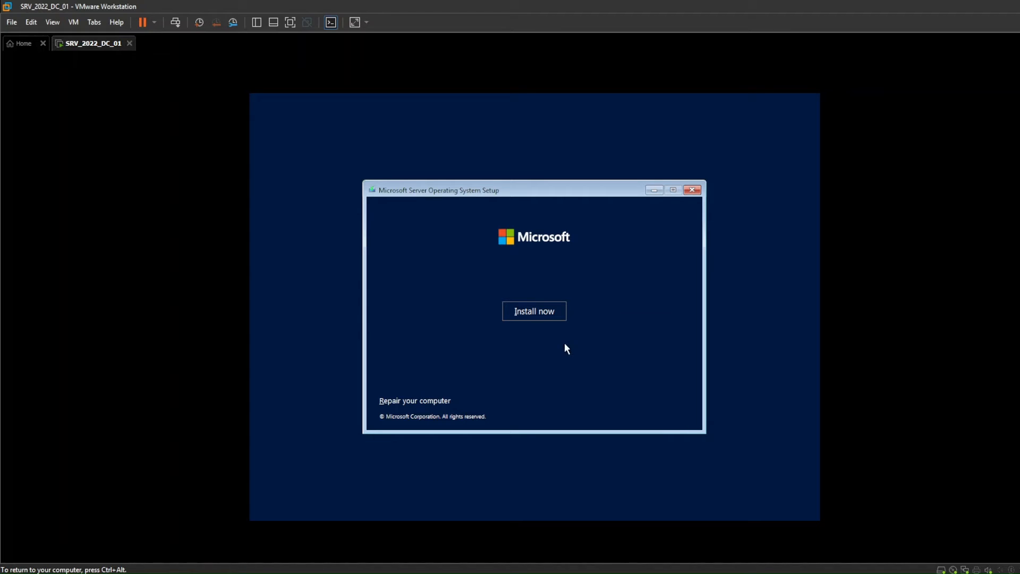
pyautogui.click(558, 314)
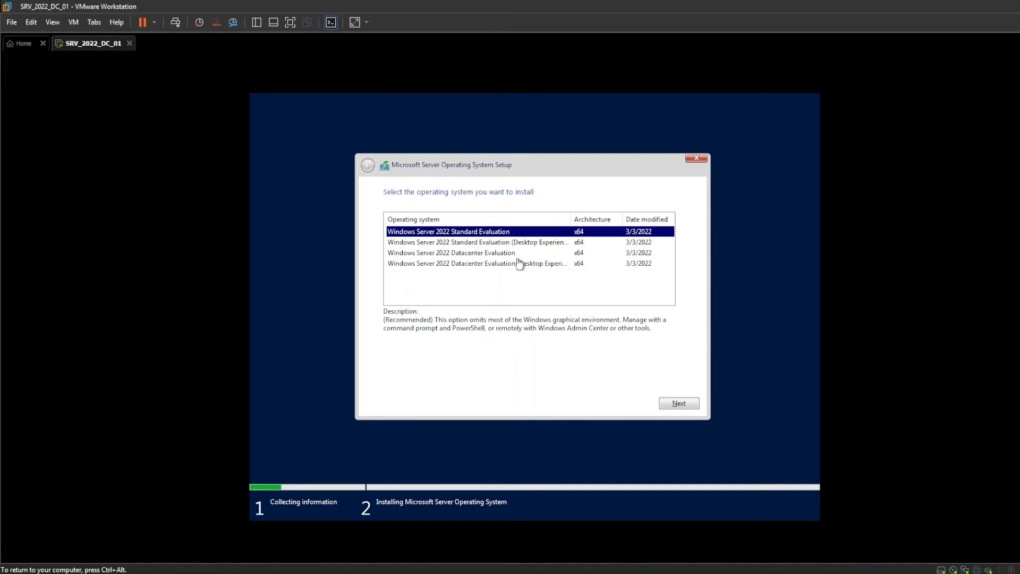
pyautogui.click(461, 266)
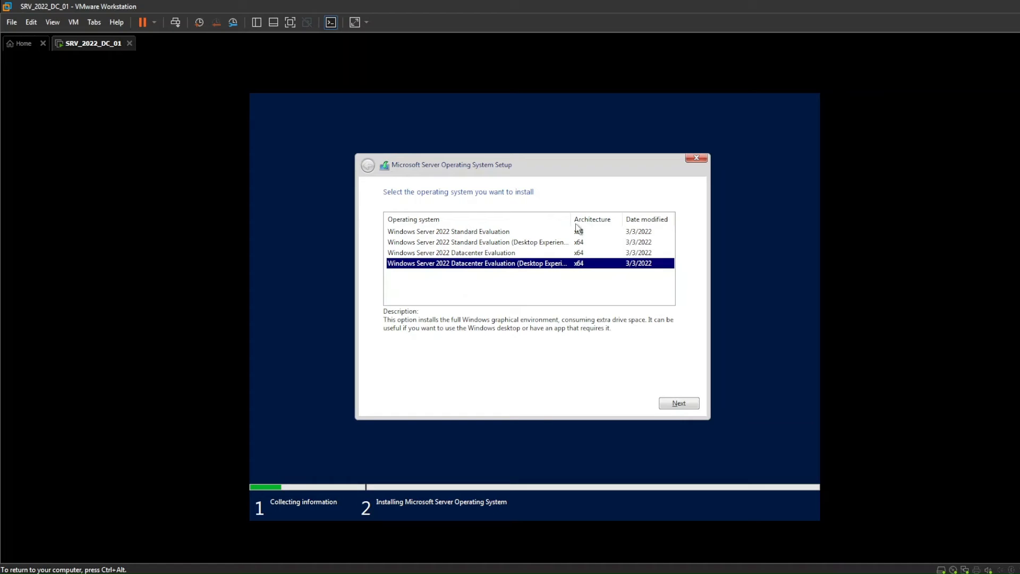
pyautogui.moveTo(570, 220); pyautogui.dragTo(606, 223)
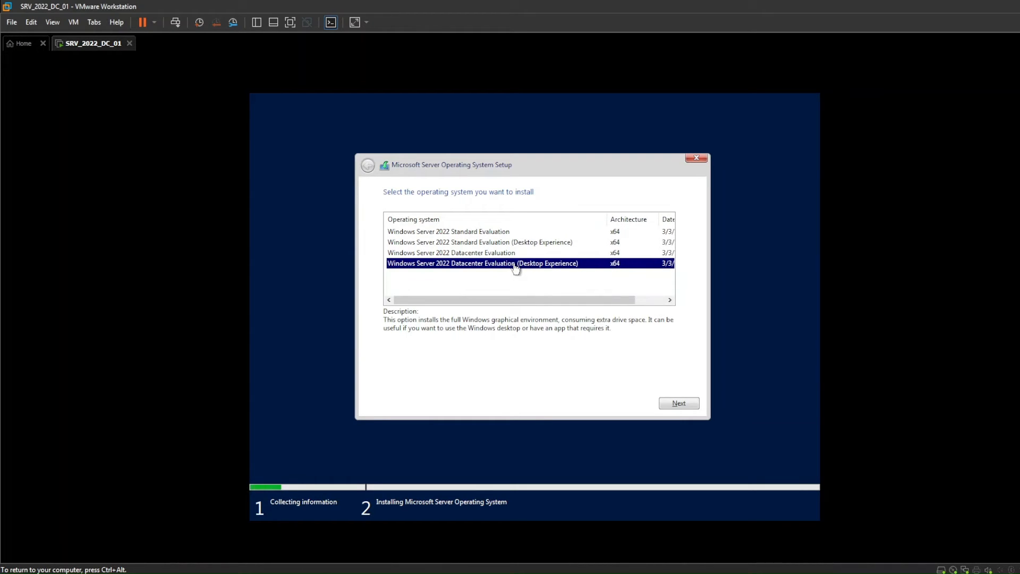
pyautogui.click(682, 403)
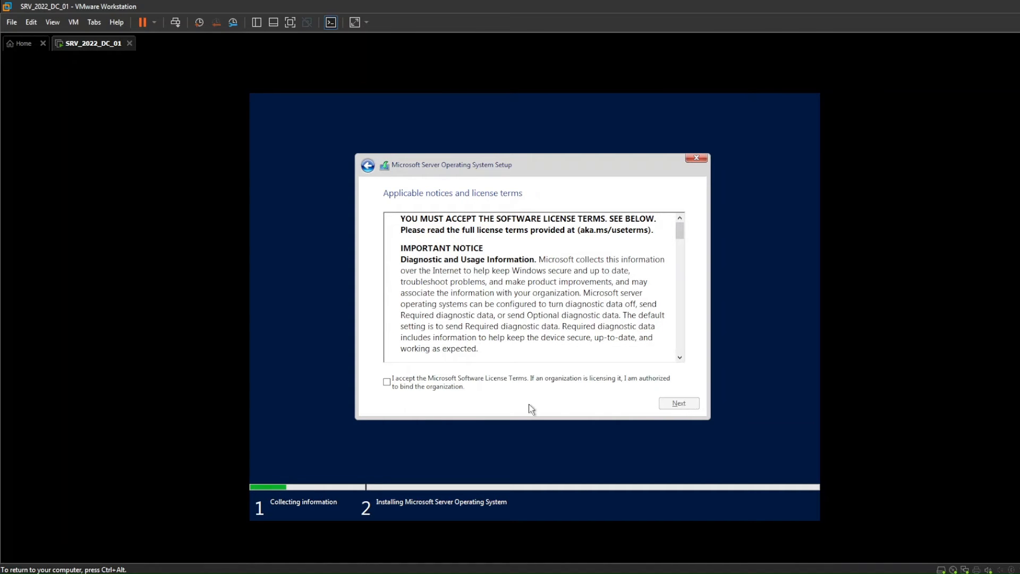
# - Accept the license terms and run a custom installation onto the Drive 0 unallocated space
pyautogui.click(386, 381)
pyautogui.click(680, 403)
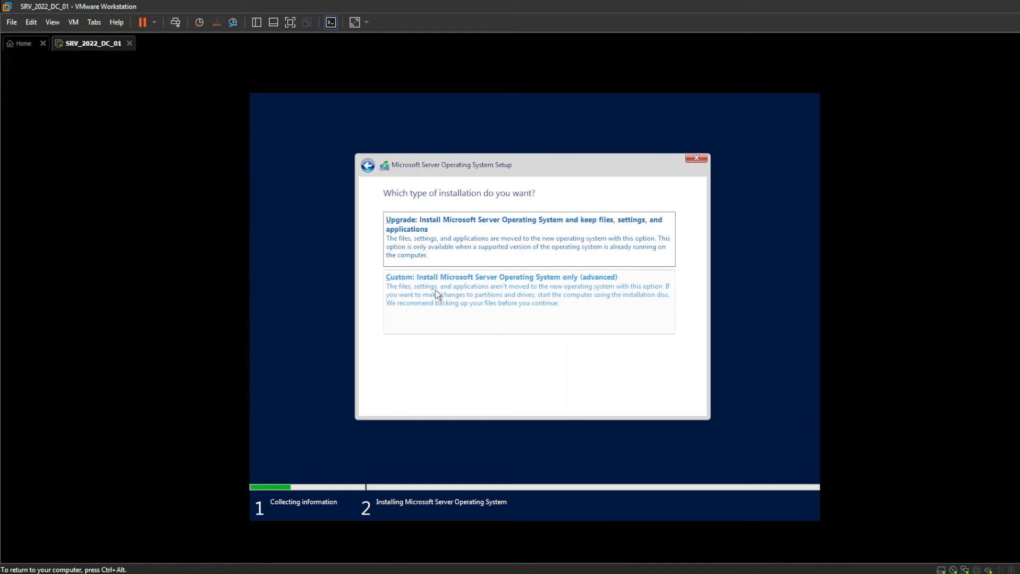
pyautogui.click(534, 295)
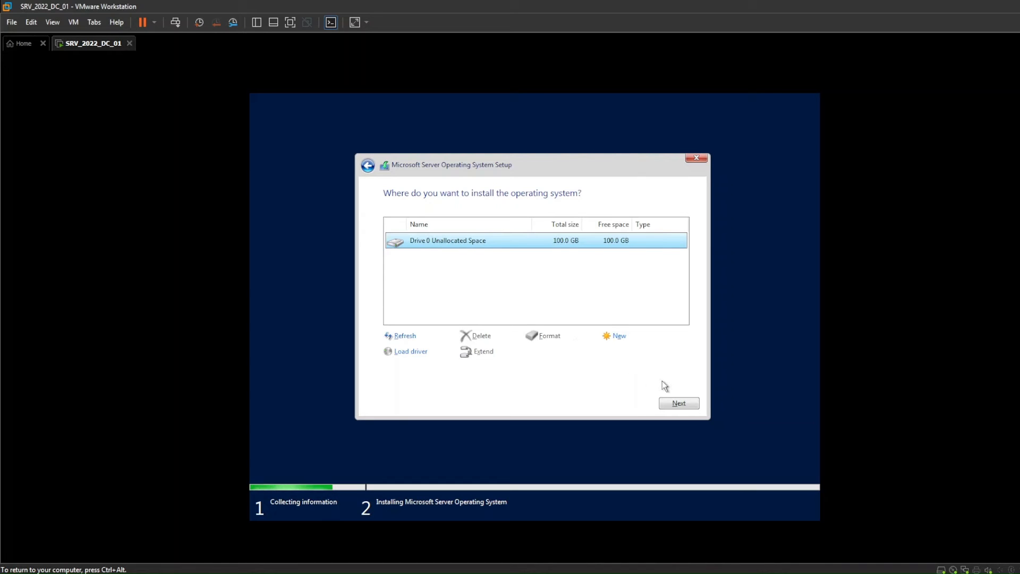
pyautogui.click(692, 406)
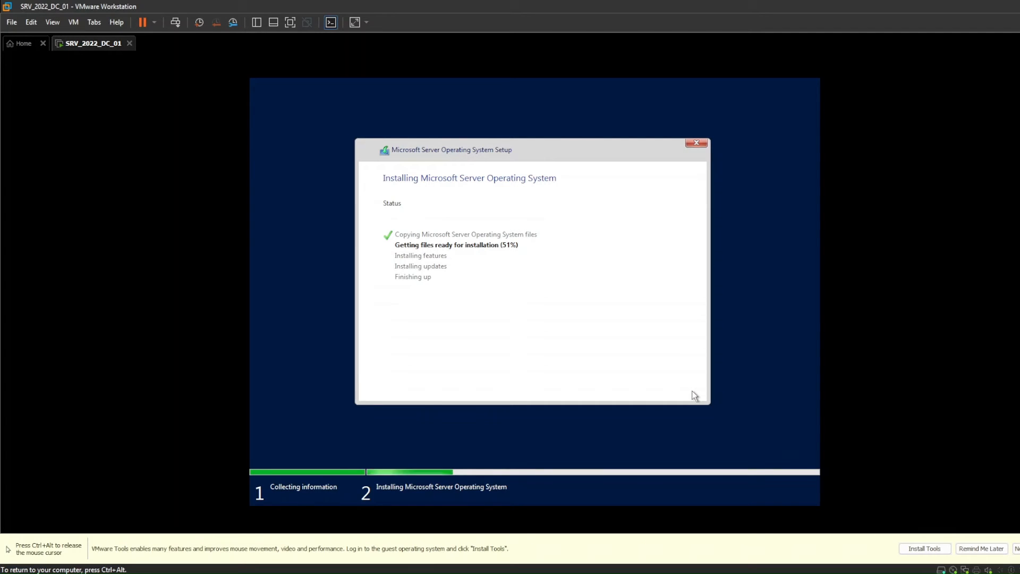
pyautogui.hotkey('ctrl', 'alt')
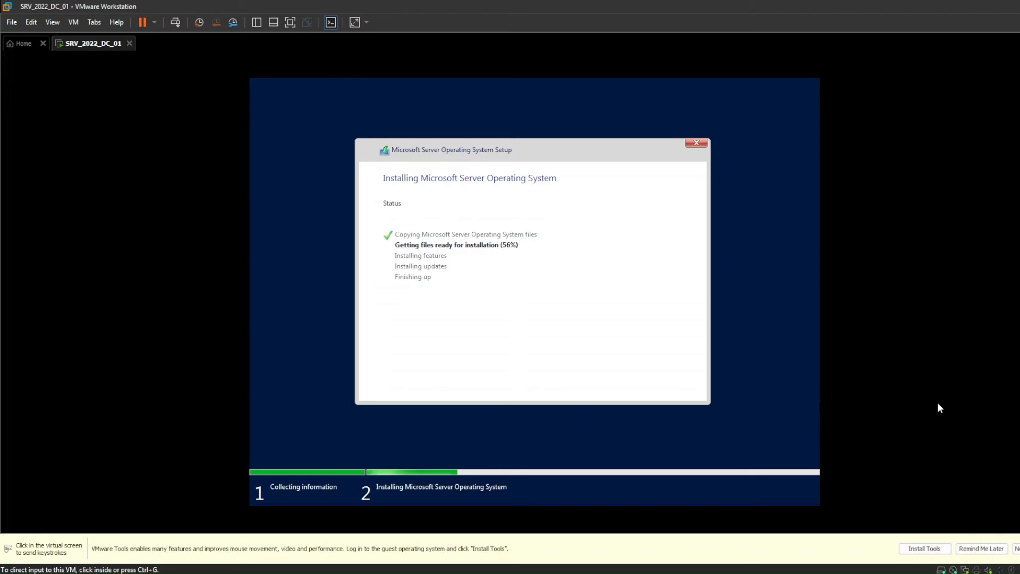
# - Set and confirm the password for the built-in Administrator account and finish the server setup
pyautogui.click(817, 340)
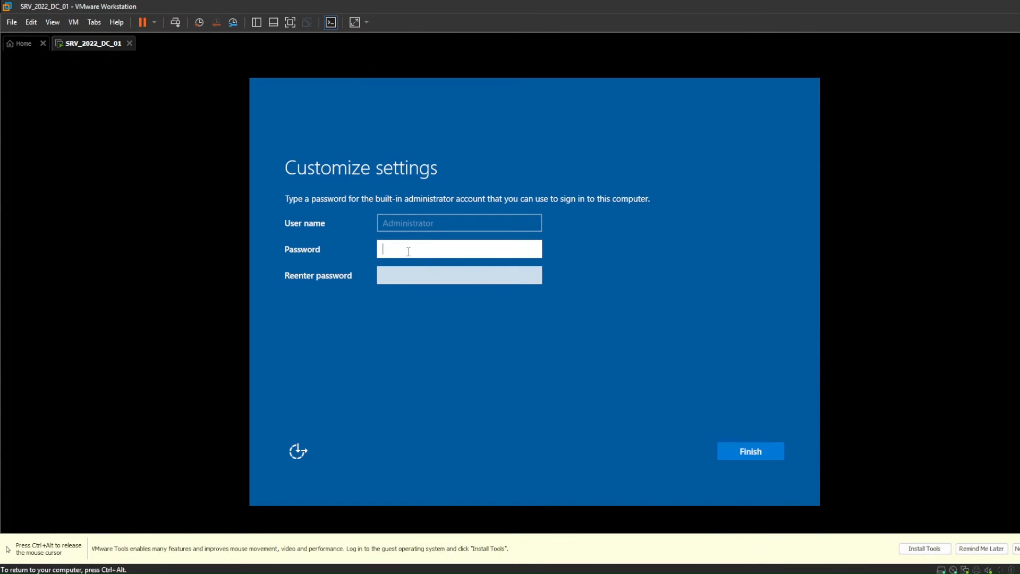
pyautogui.write('••••••••')
pyautogui.press('Tab')
pyautogui.write('•')
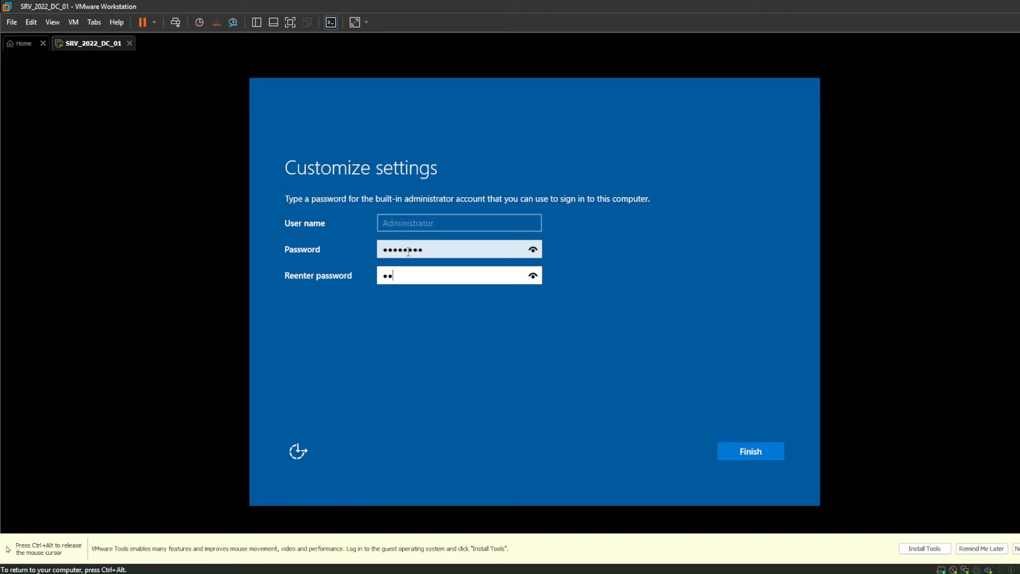
pyautogui.write('•••••')
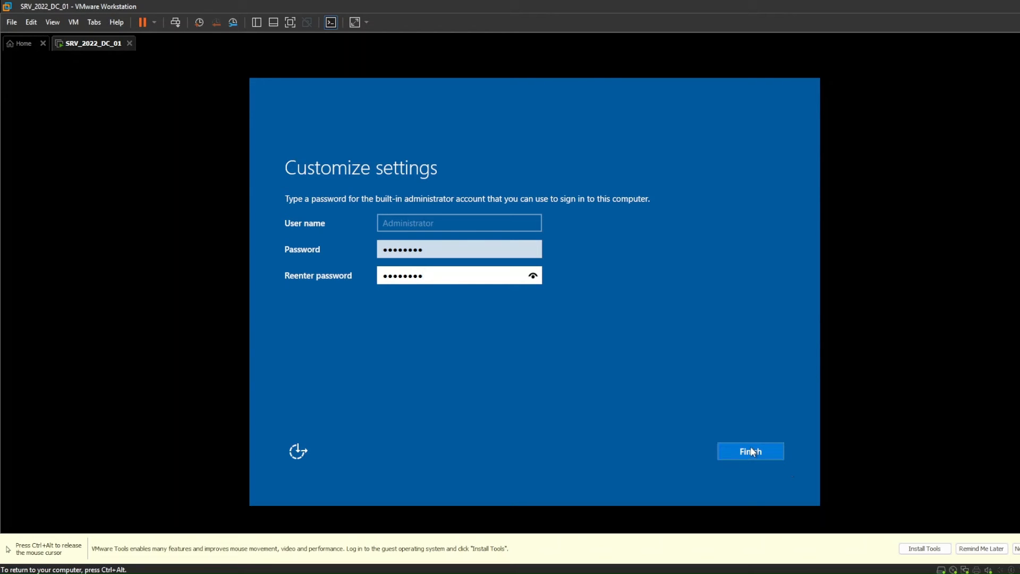
pyautogui.click(770, 451)
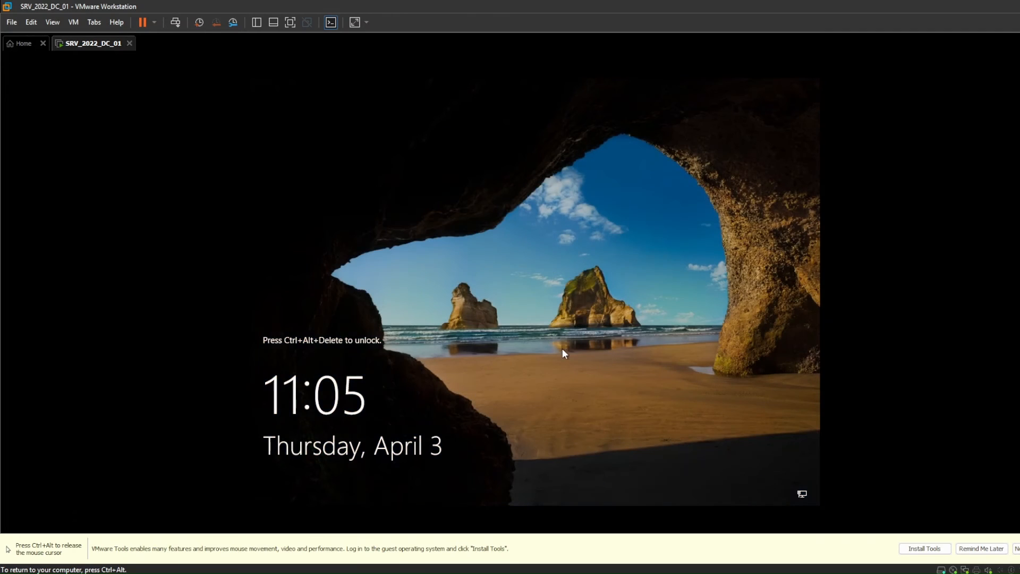
# - Send Ctrl+Alt+Del to the virtual machine and sign in as Administrator with the account password
pyautogui.hotkey('ctrl', 'alt')
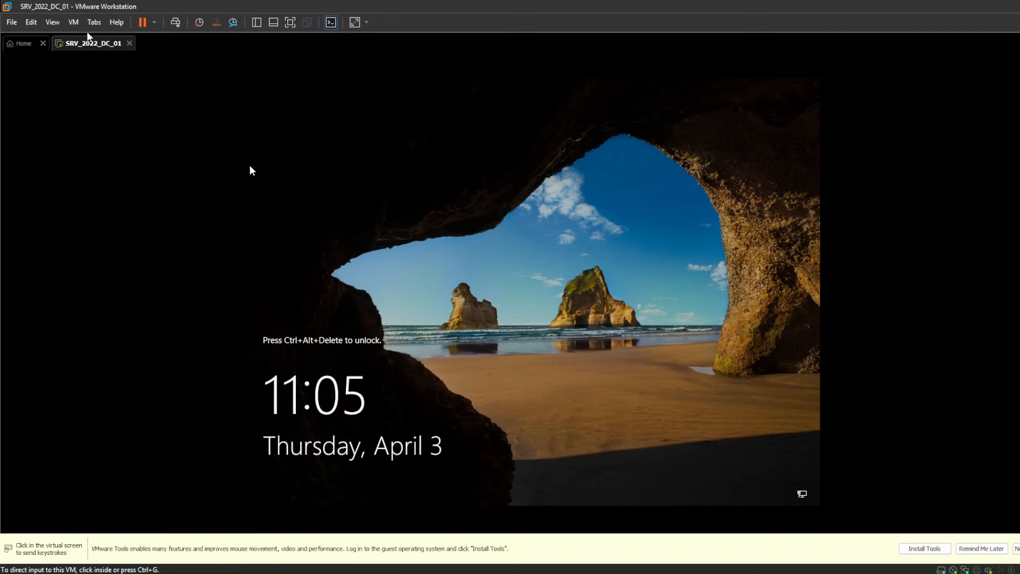
pyautogui.click(74, 23)
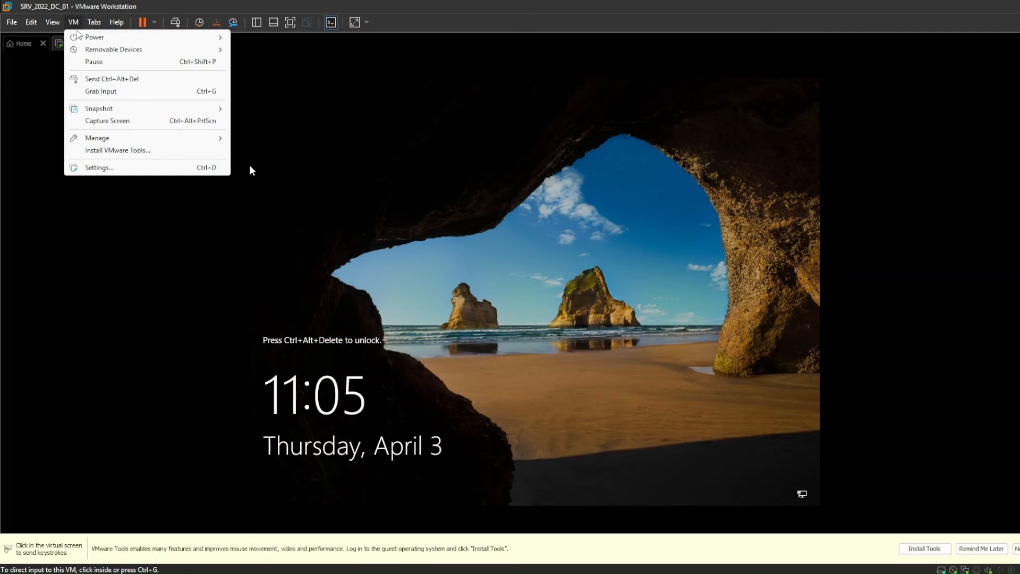
pyautogui.click(158, 80)
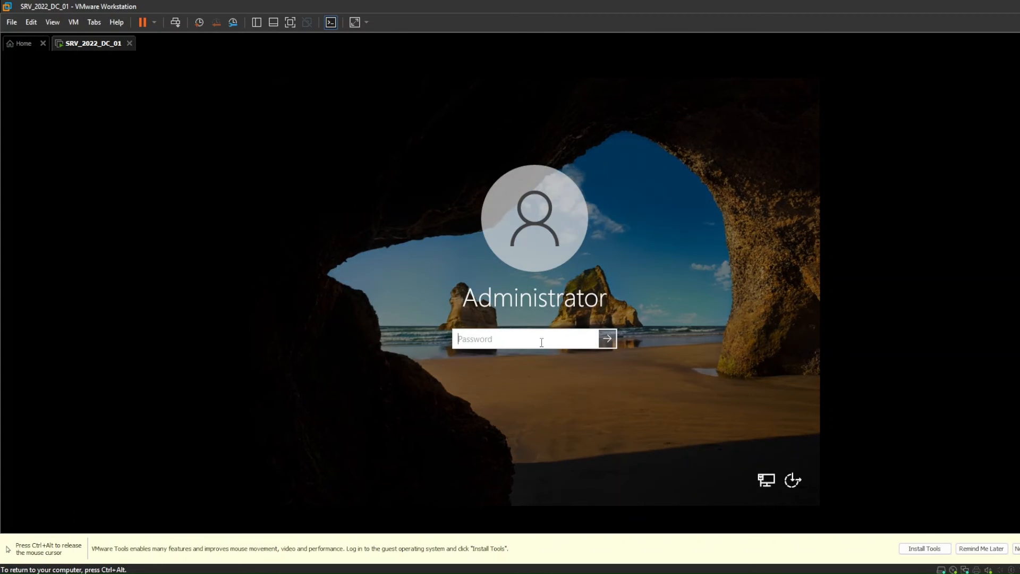
pyautogui.write('P••••••')
pyautogui.press('Return')
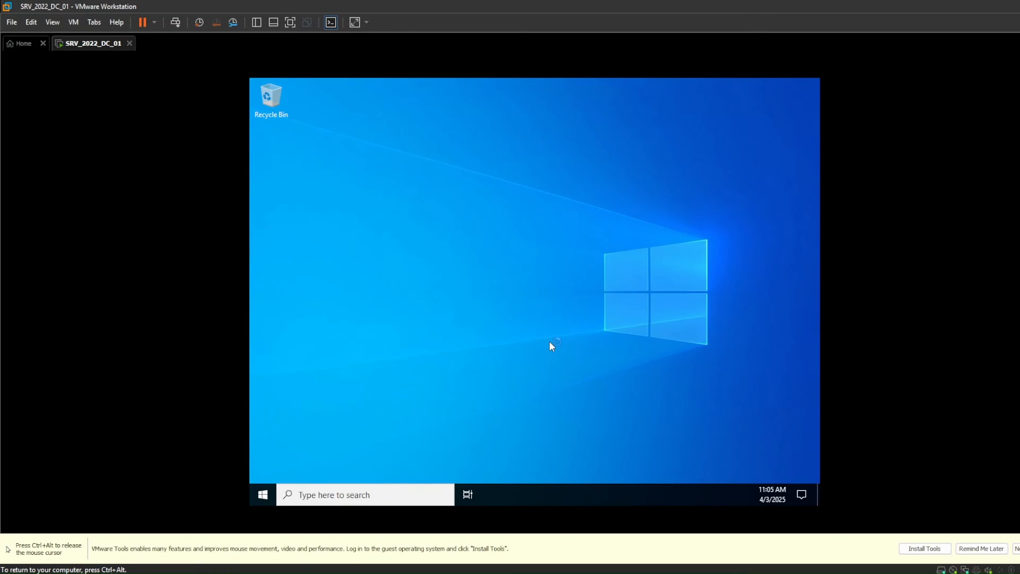
# - Minimize the Server Manager window that opens at sign-in to clear the desktop
pyautogui.click(711, 285)
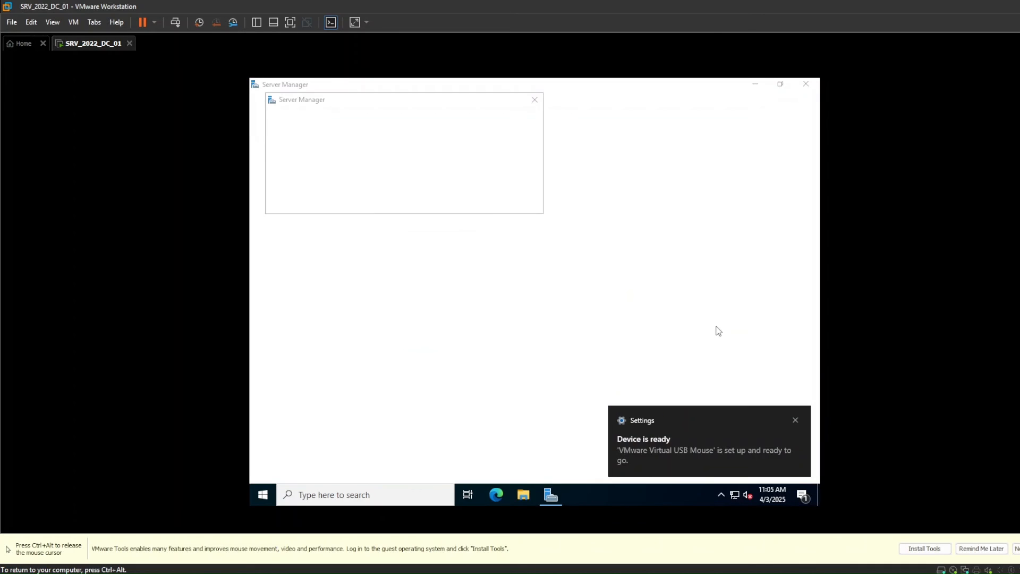
pyautogui.click(287, 199)
pyautogui.click(534, 100)
pyautogui.click(755, 84)
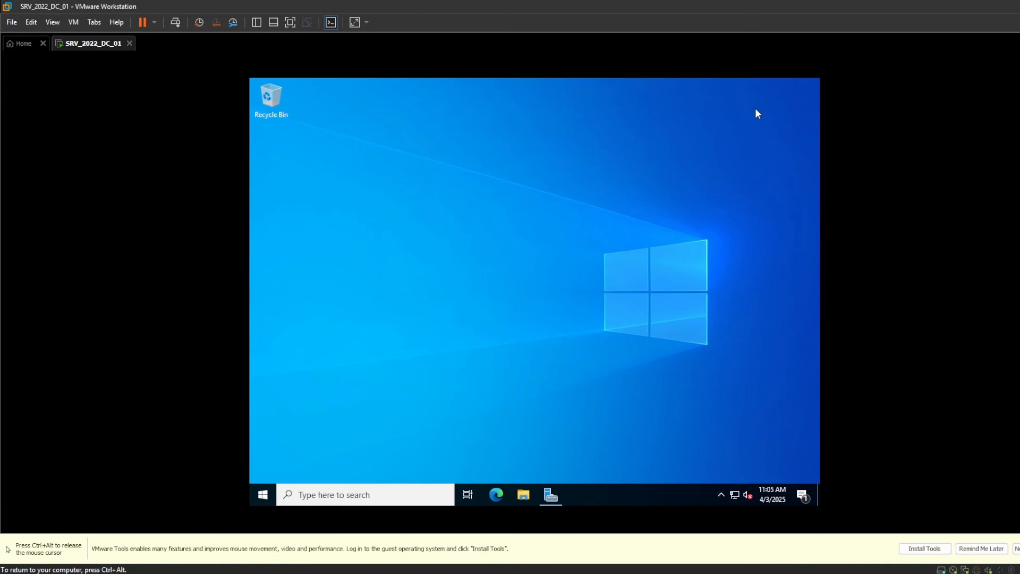
# - Mount the VMware Tools disc in the virtual machine and launch setup64 from DVD Drive (D:)
pyautogui.hotkey('ctrl', 'alt')
pyautogui.click(73, 23)
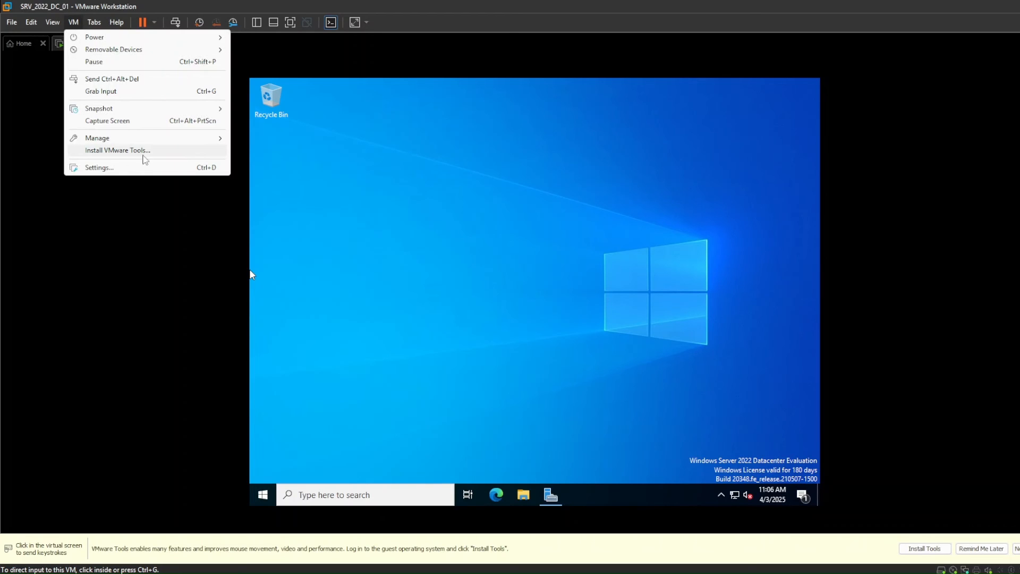
pyautogui.click(127, 150)
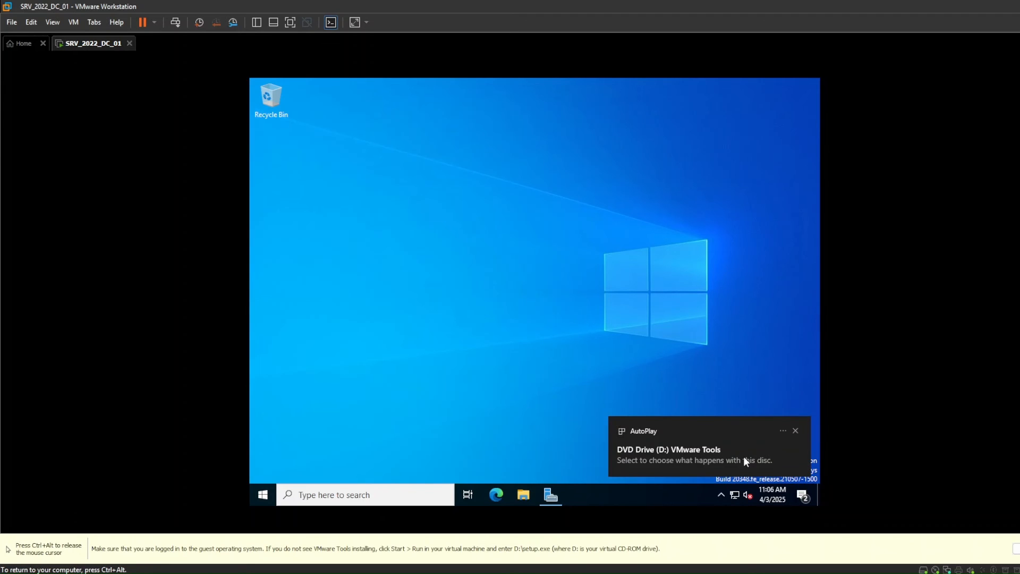
pyautogui.click(744, 456)
pyautogui.click(716, 236)
pyautogui.rightClick(455, 282)
pyautogui.click(600, 305)
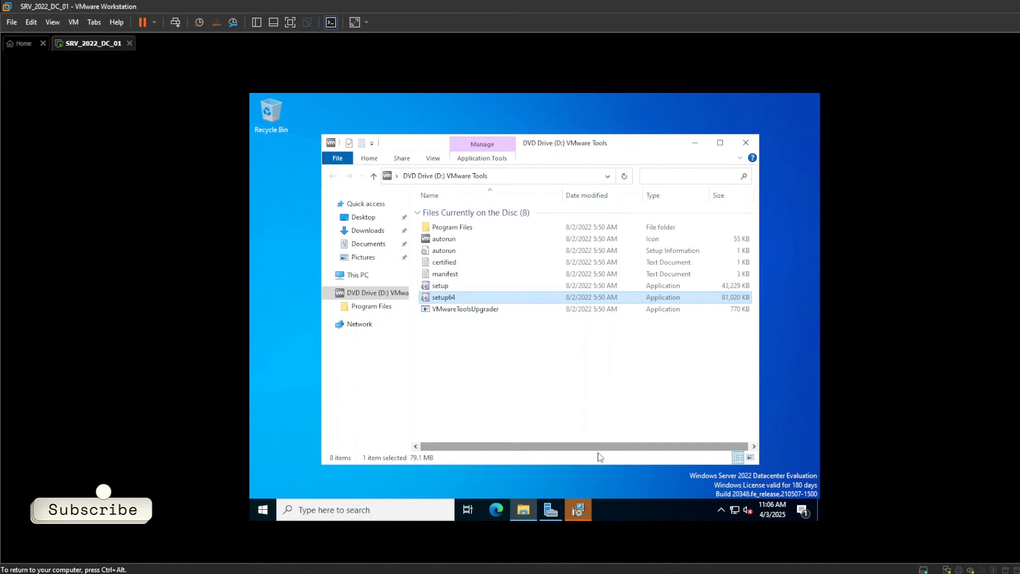
# - Install VMware Tools with the Typical setup type and restart the server
pyautogui.click(592, 387)
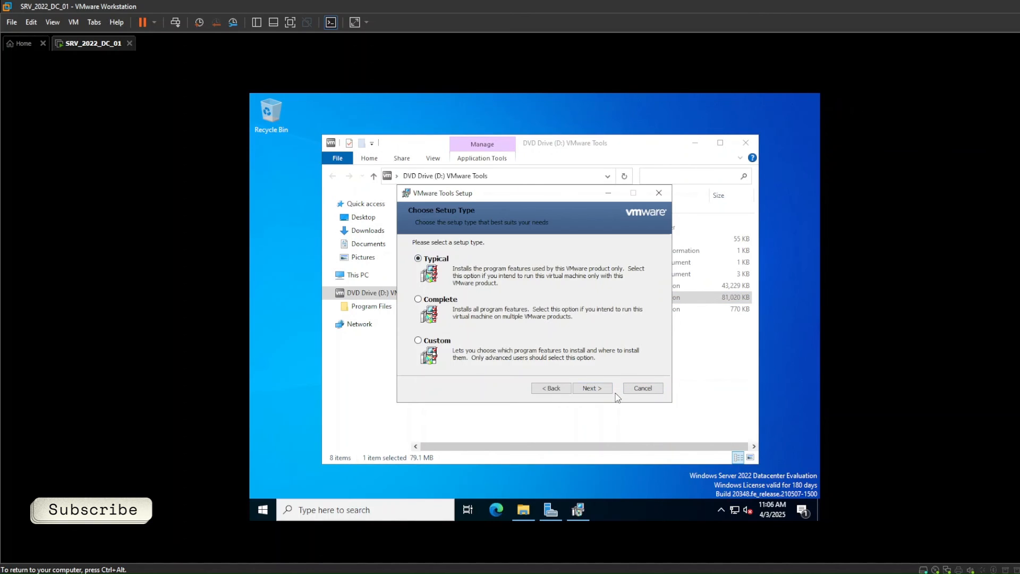
pyautogui.click(611, 390)
pyautogui.click(608, 389)
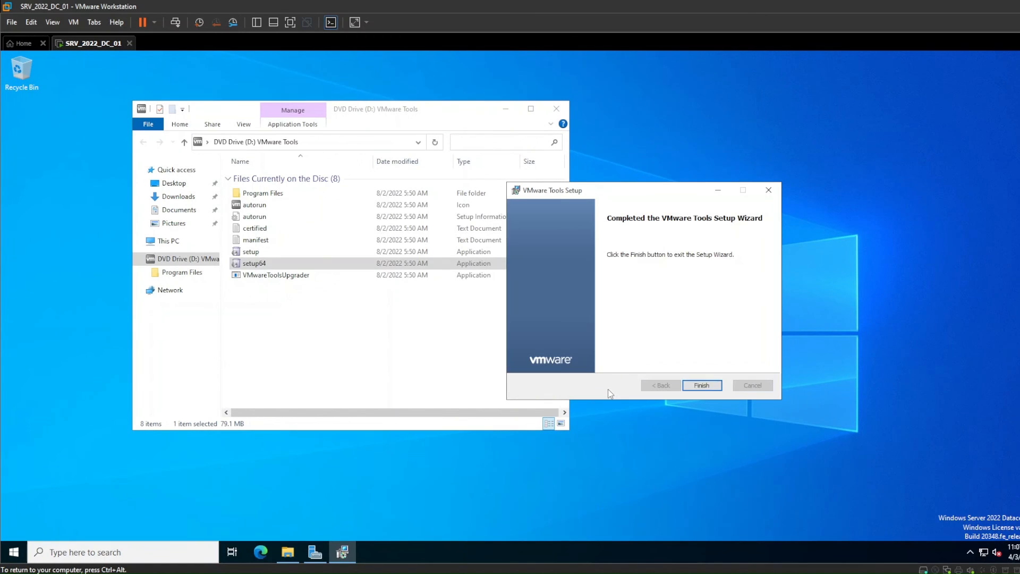
pyautogui.click(716, 385)
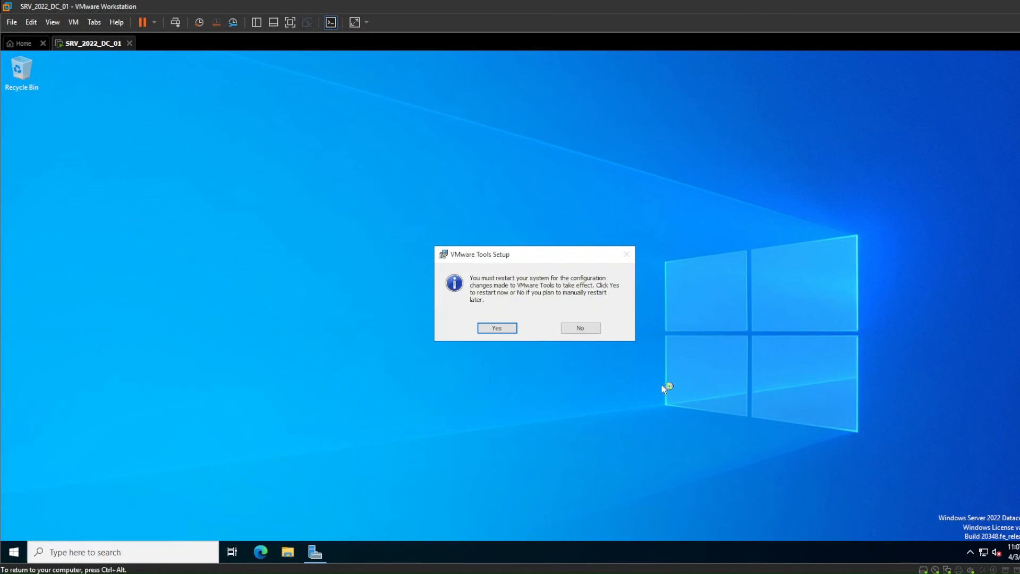
pyautogui.click(497, 327)
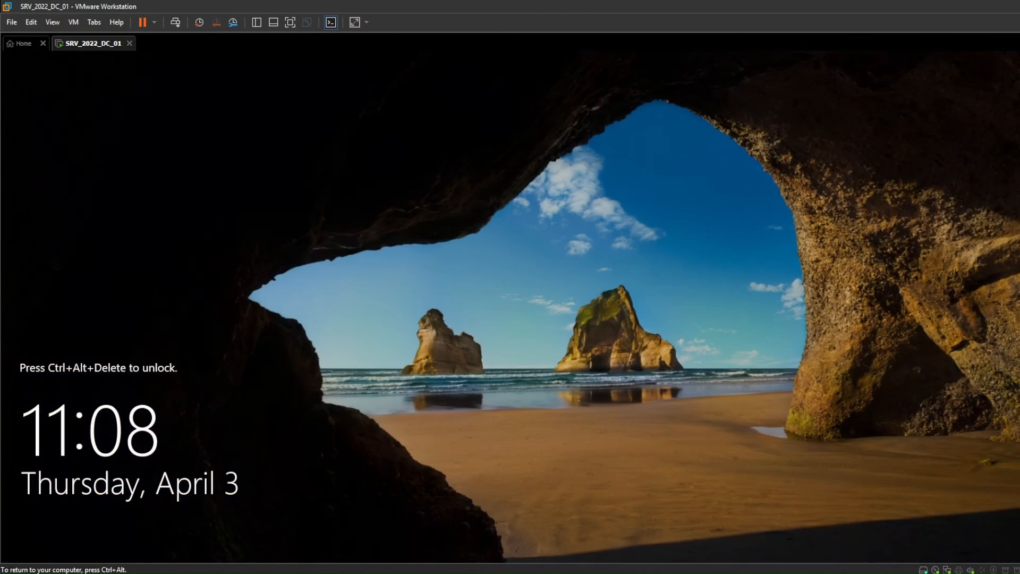
# - Unlock the restarted server with Ctrl+Alt+Del and sign in again using the Administrator password
pyautogui.hotkey('ctrl', 'alt')
pyautogui.click(71, 22)
pyautogui.click(108, 79)
pyautogui.click(497, 293)
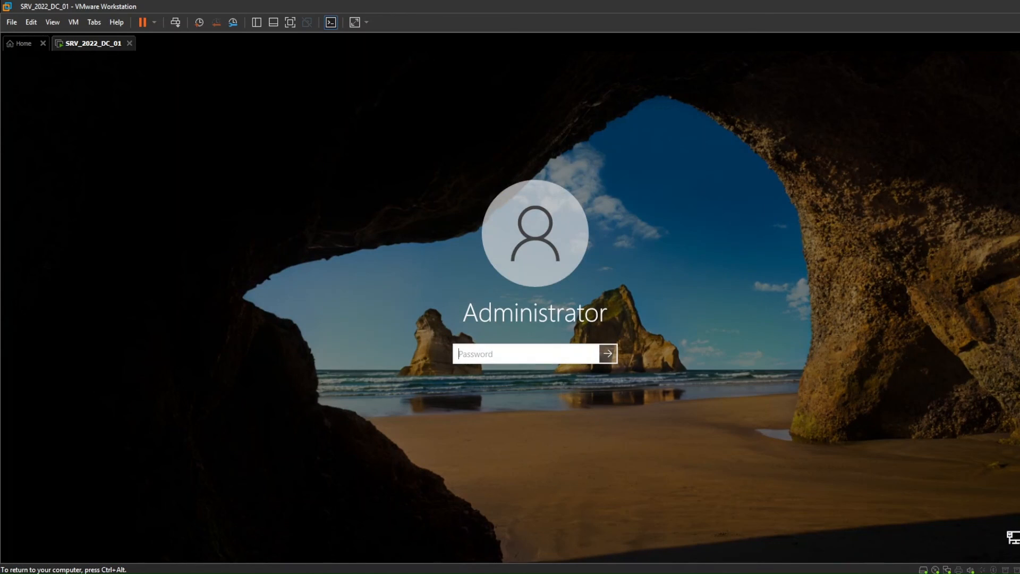
pyautogui.write('••••')
pyautogui.press('Return')
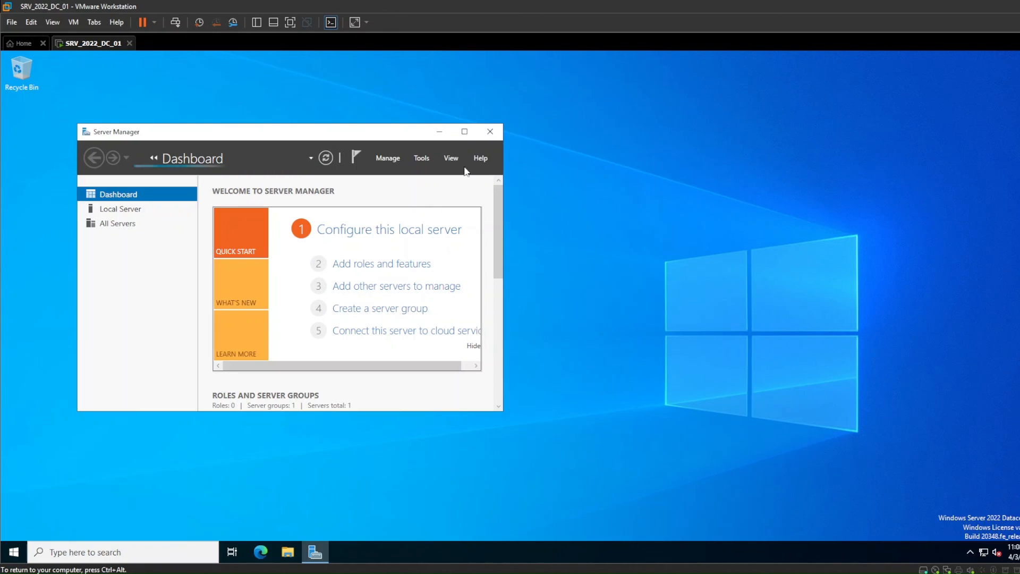
# - Maximize Server Manager, review the Local Server properties, and minimize the window
pyautogui.click(465, 134)
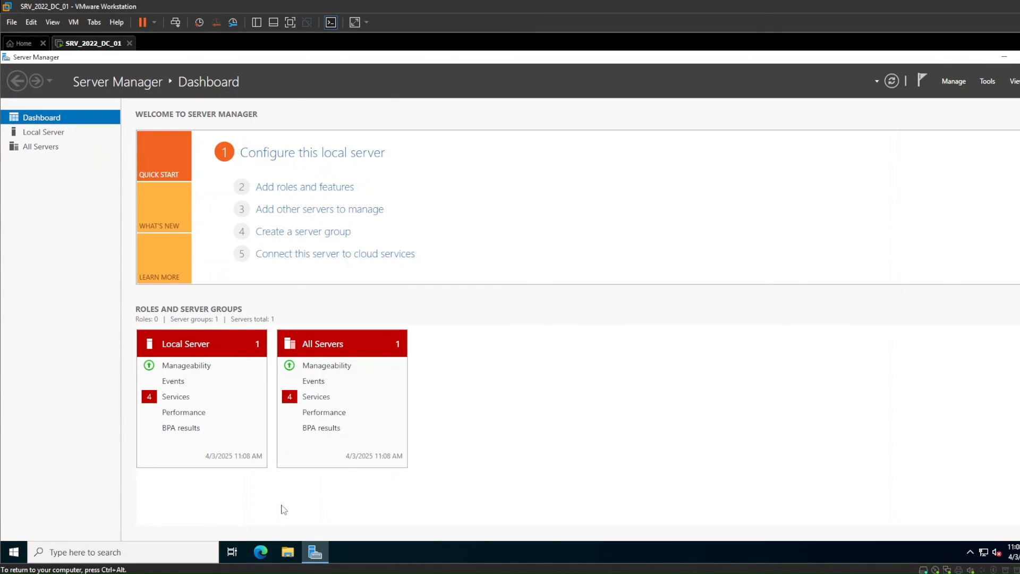
pyautogui.click(55, 136)
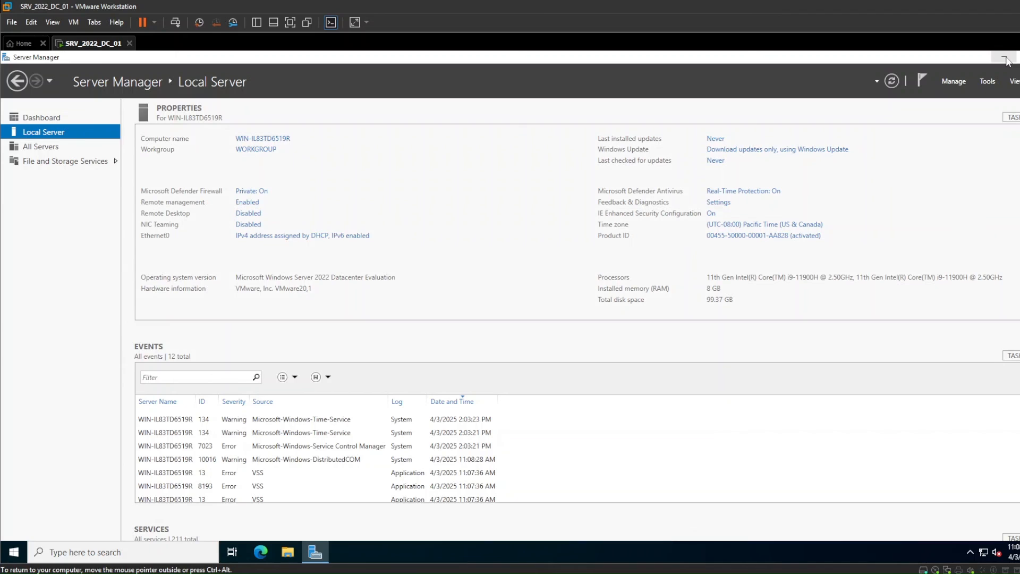
pyautogui.click(1005, 58)
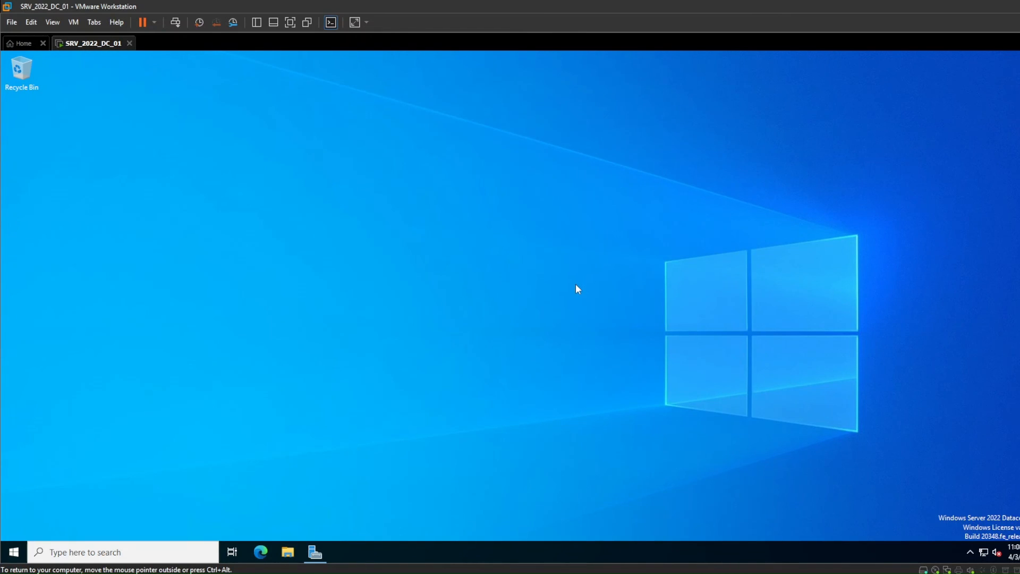